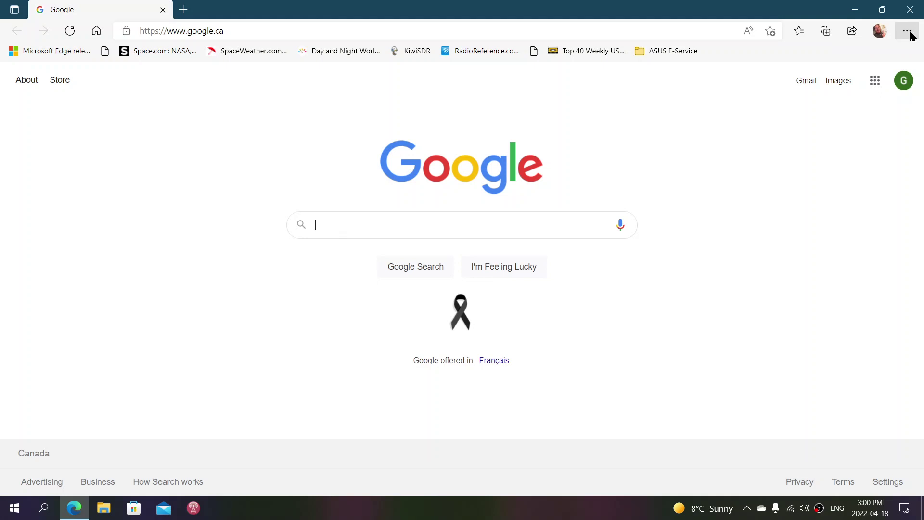
Step: Set Edge's overall appearance to the System default card under Appearance settings
{"action": "left_click", "coordinate": [908, 31]}
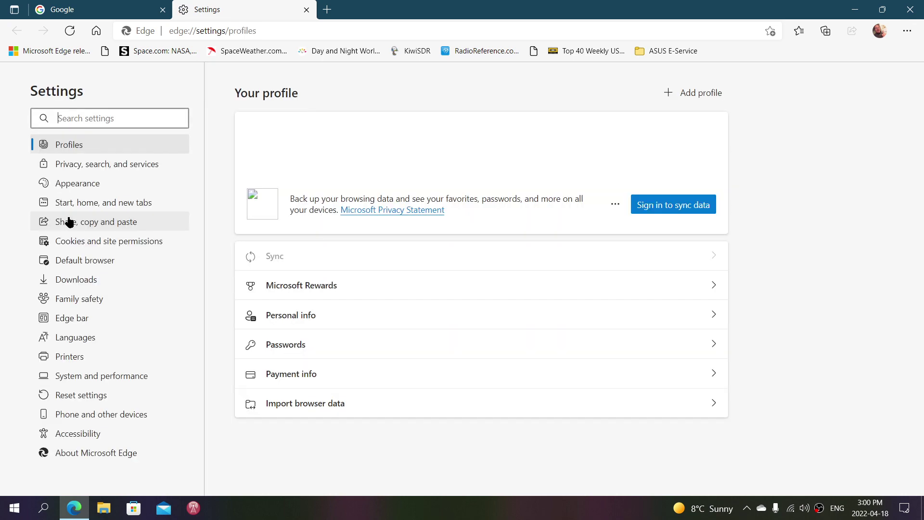
{"action": "left_click", "coordinate": [90, 182]}
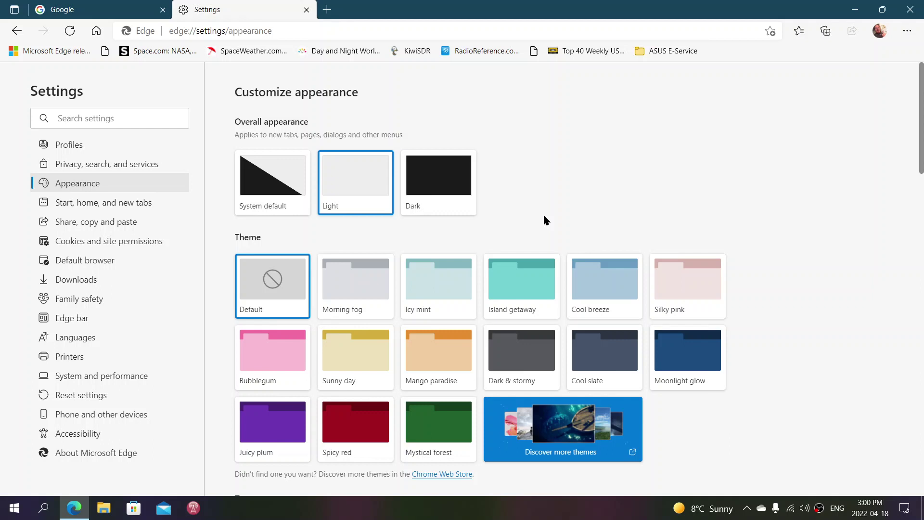
{"action": "left_click", "coordinate": [268, 180]}
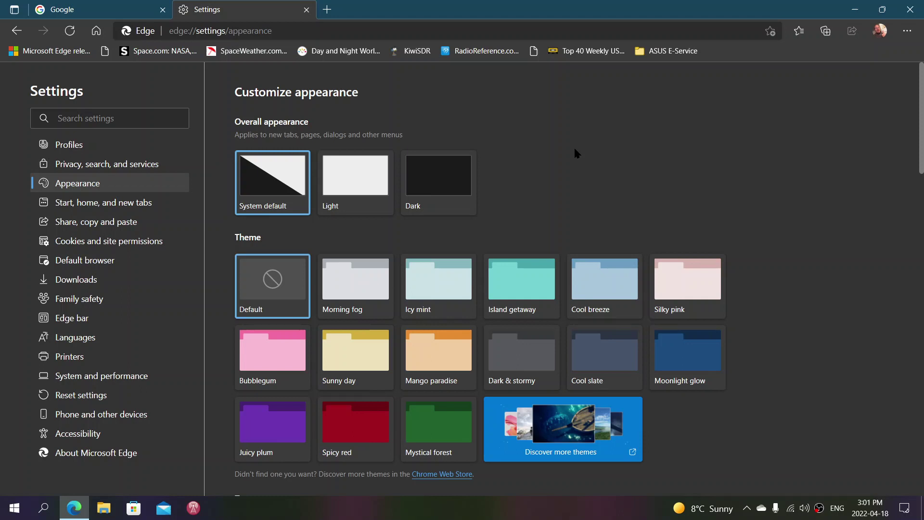
Step: Close the Settings tab and Edge, relaunch Edge to view Google, then close it again
{"action": "left_click", "coordinate": [309, 10]}
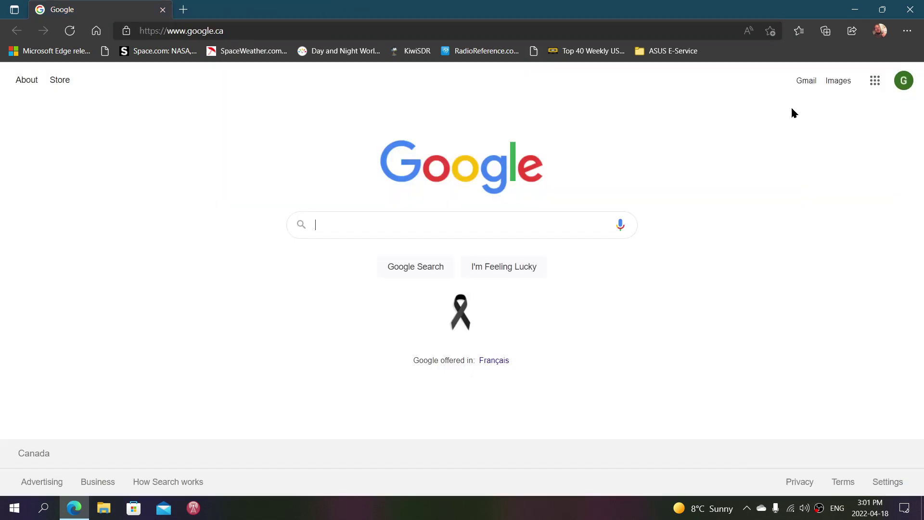
{"action": "left_click", "coordinate": [910, 9]}
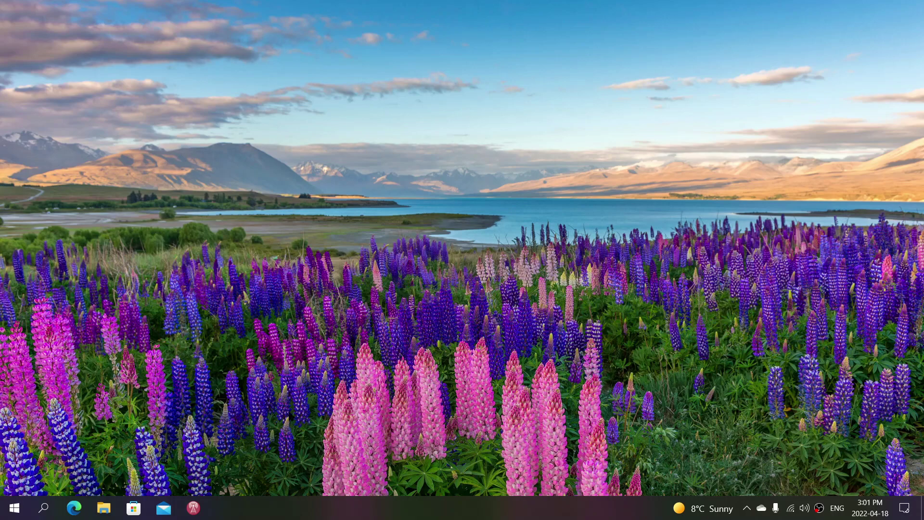
{"action": "left_click", "coordinate": [75, 508]}
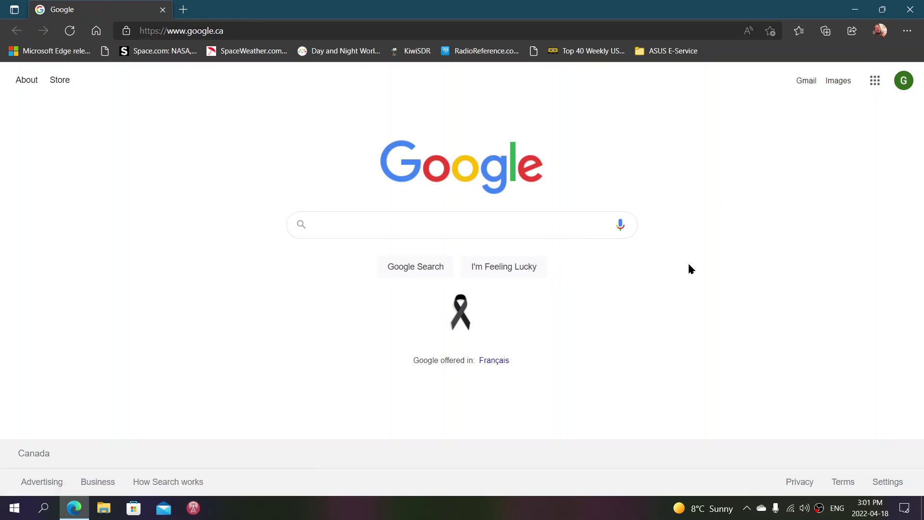
{"action": "left_click", "coordinate": [911, 9]}
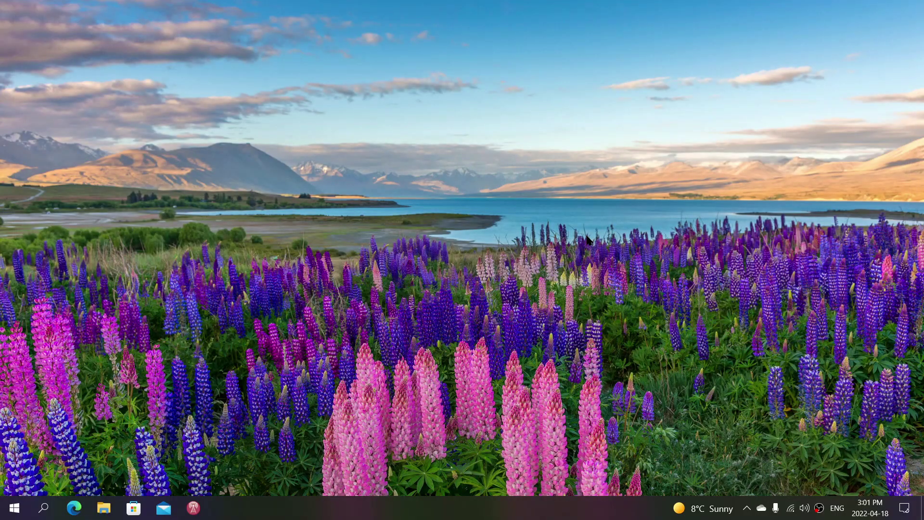
Step: Open Personalization in Windows Settings, visit Themes, then return to the Background page
{"action": "left_click", "coordinate": [14, 508]}
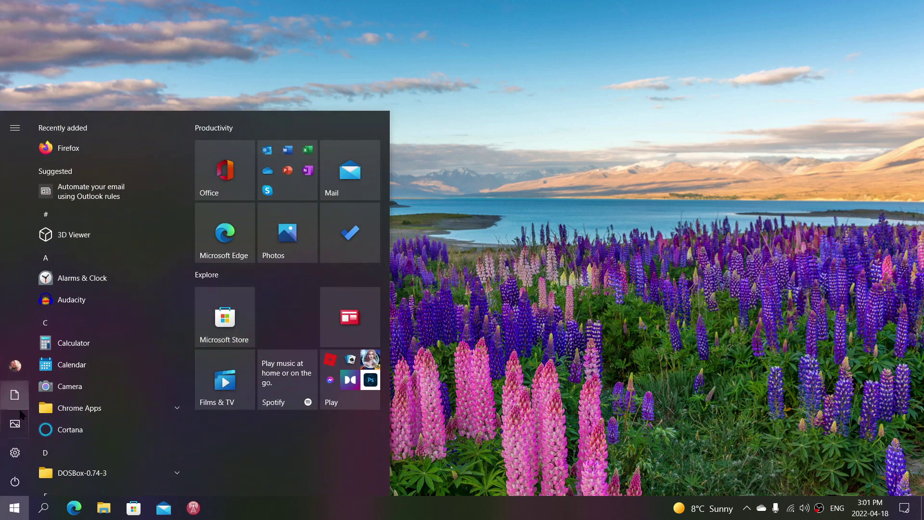
{"action": "left_click", "coordinate": [33, 452]}
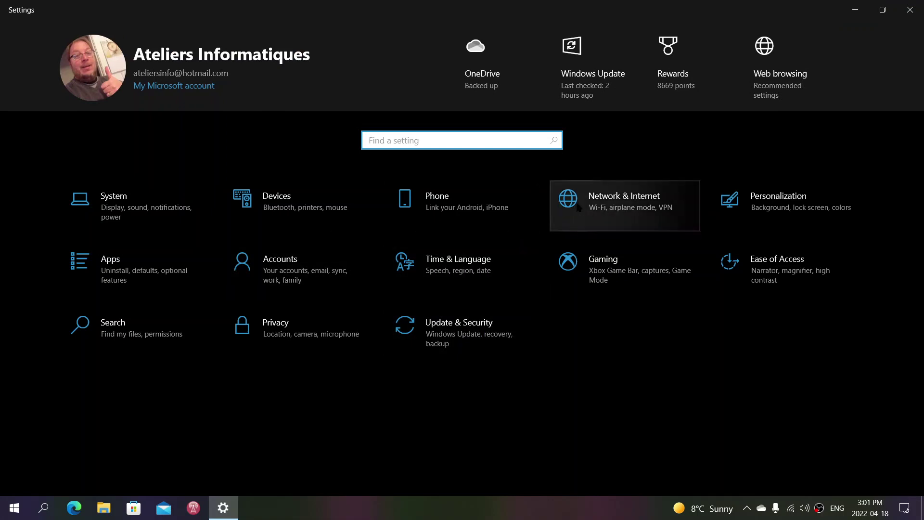
{"action": "left_click", "coordinate": [784, 197]}
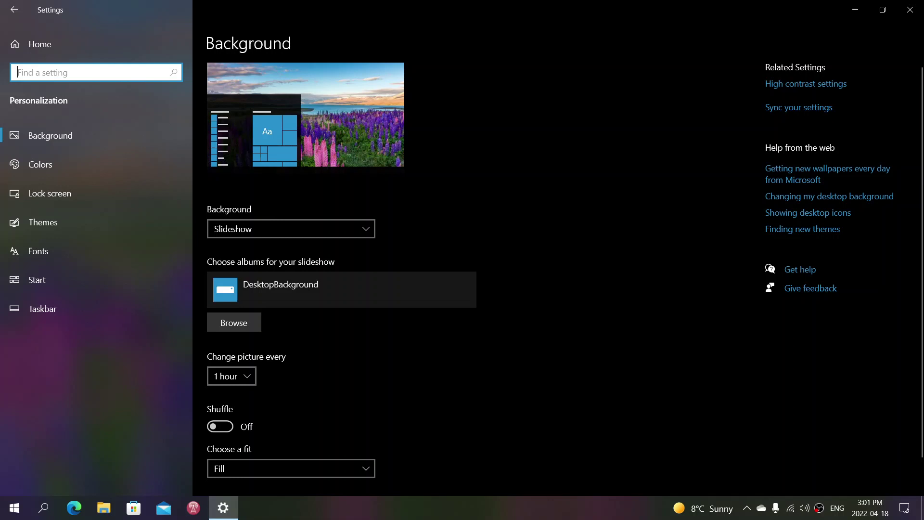
{"action": "left_click", "coordinate": [69, 223]}
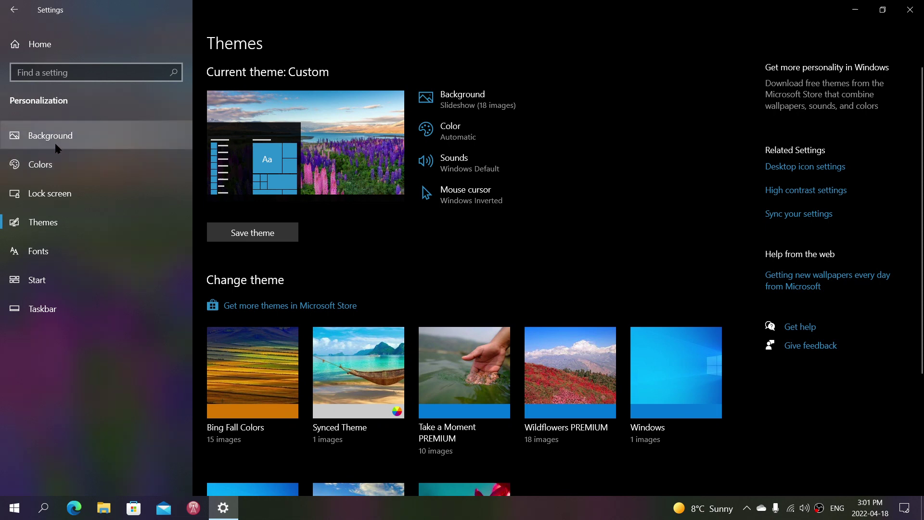
{"action": "left_click", "coordinate": [68, 138]}
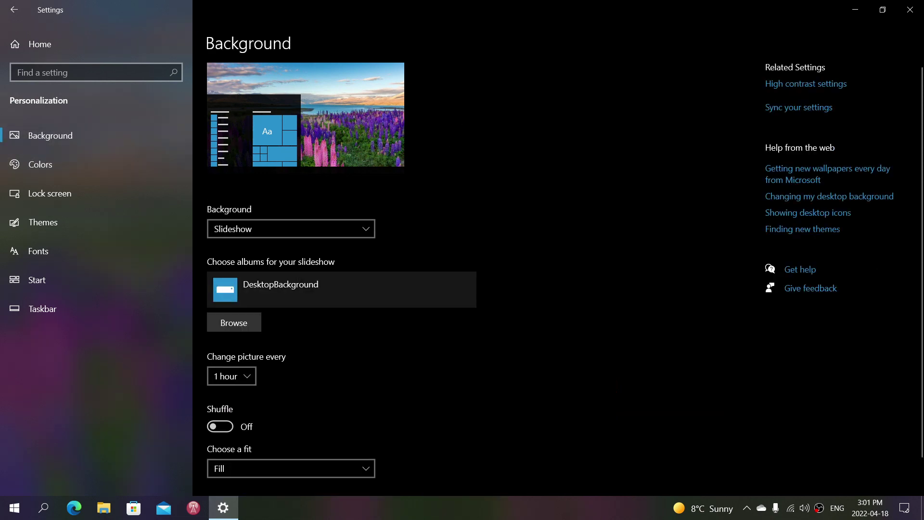
{"action": "scroll", "coordinate": [476, 289], "scroll_direction": "down", "scroll_amount": 1}
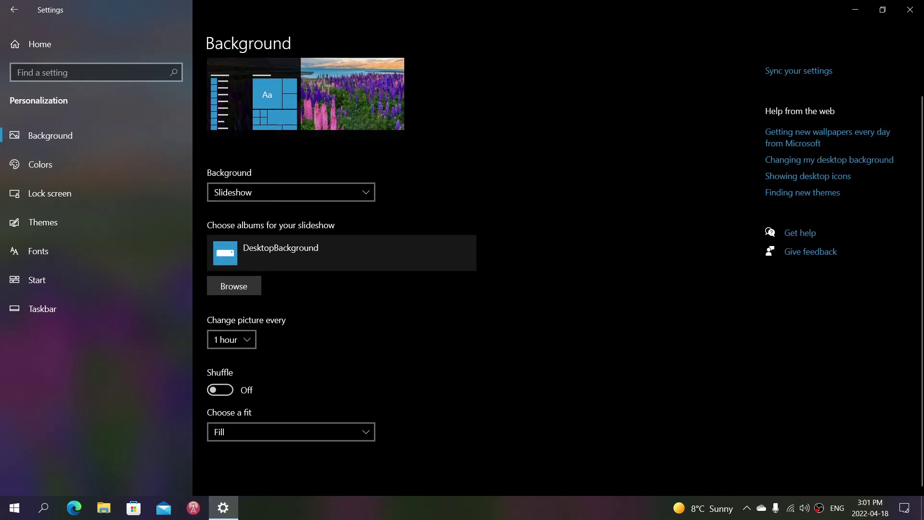
Step: Show the accent colour on Start, taskbar and action center under Colors, then close Settings
{"action": "left_click", "coordinate": [111, 162]}
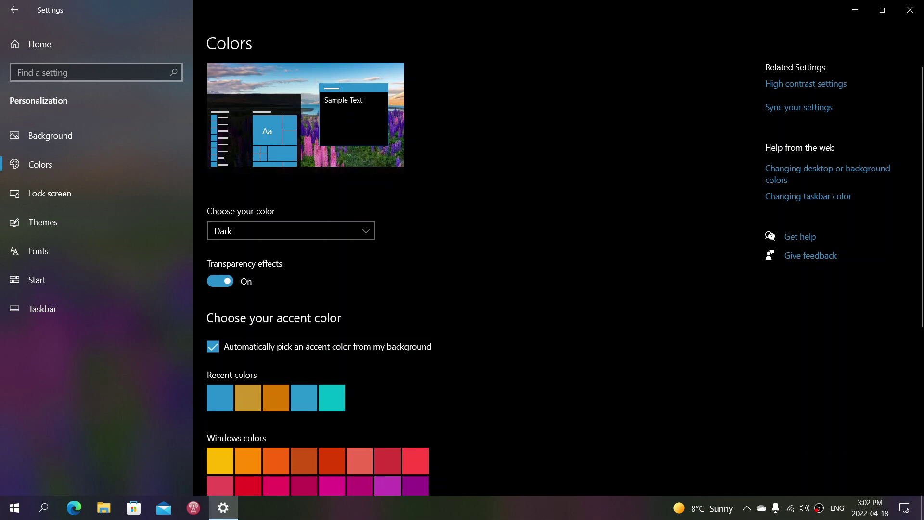
{"action": "scroll", "coordinate": [462, 289], "scroll_direction": "down", "scroll_amount": 5}
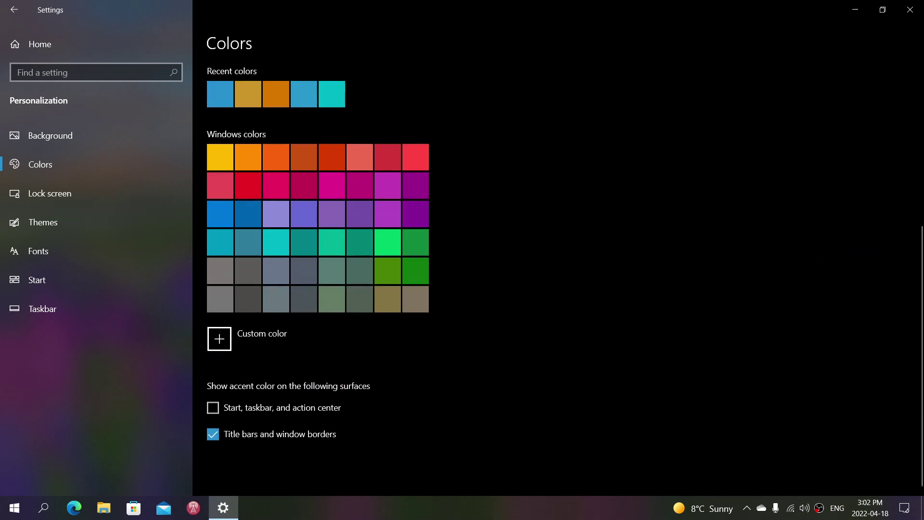
{"action": "left_click", "coordinate": [213, 408]}
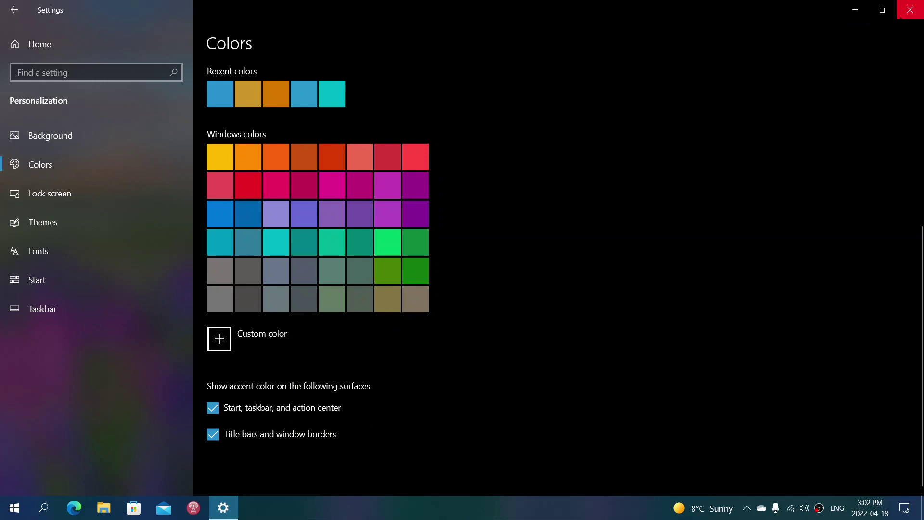
{"action": "left_click", "coordinate": [910, 9]}
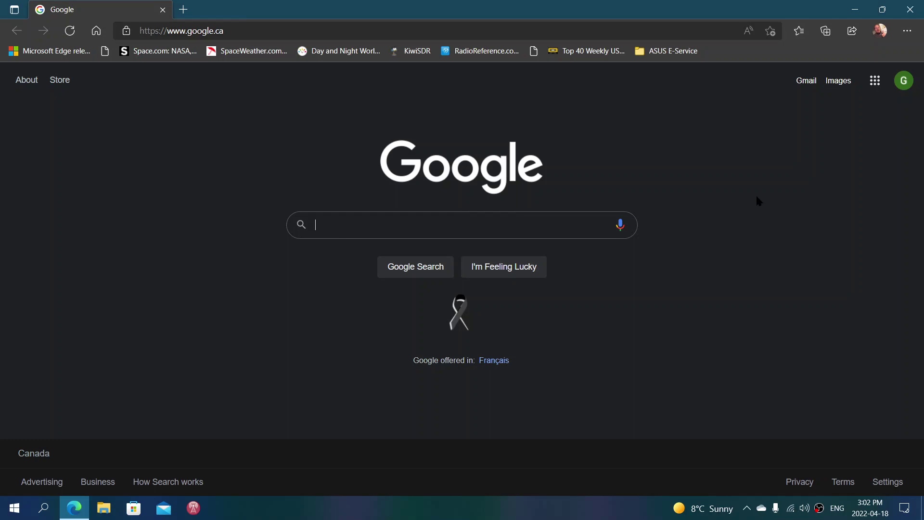
{"action": "left_click", "coordinate": [910, 9]}
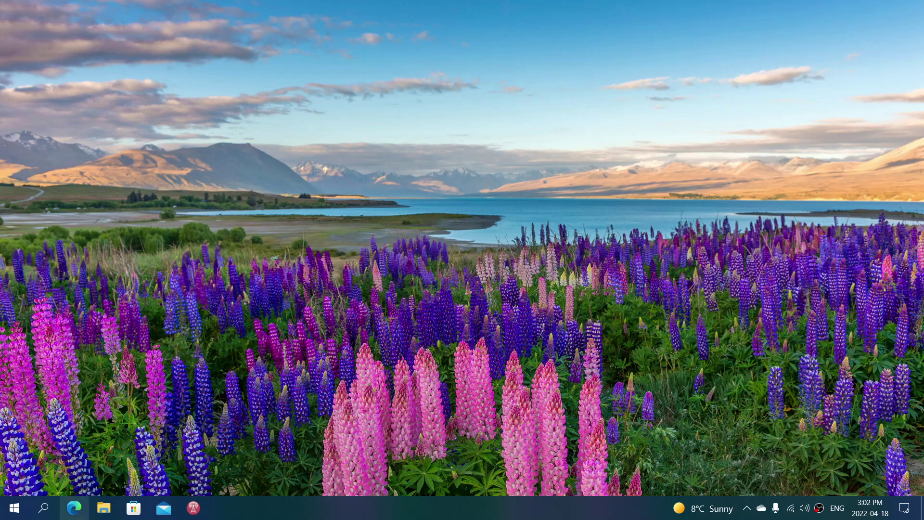
{"action": "left_click", "coordinate": [73, 508]}
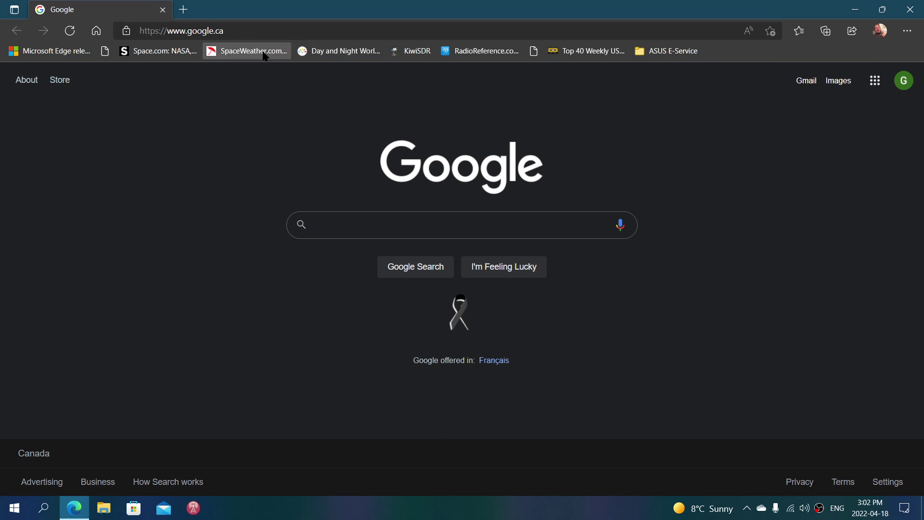
Step: Open spaceweather.com from its bookmark, return to the page top, then close Edge
{"action": "left_click", "coordinate": [245, 51]}
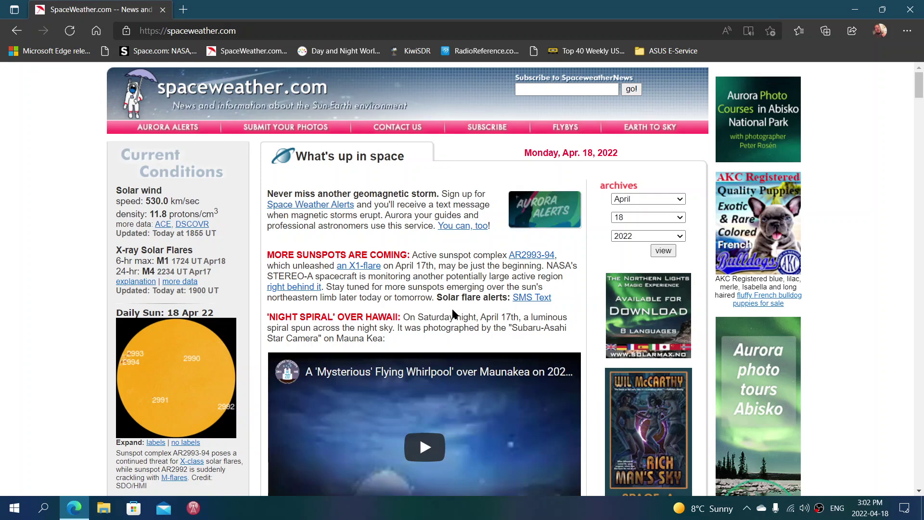
{"action": "scroll", "coordinate": [454, 313], "scroll_direction": "down", "scroll_amount": 10}
{"action": "scroll", "coordinate": [454, 312], "scroll_direction": "down", "scroll_amount": 5}
{"action": "scroll", "coordinate": [453, 312], "scroll_direction": "down", "scroll_amount": 5}
{"action": "key", "text": "Home"}
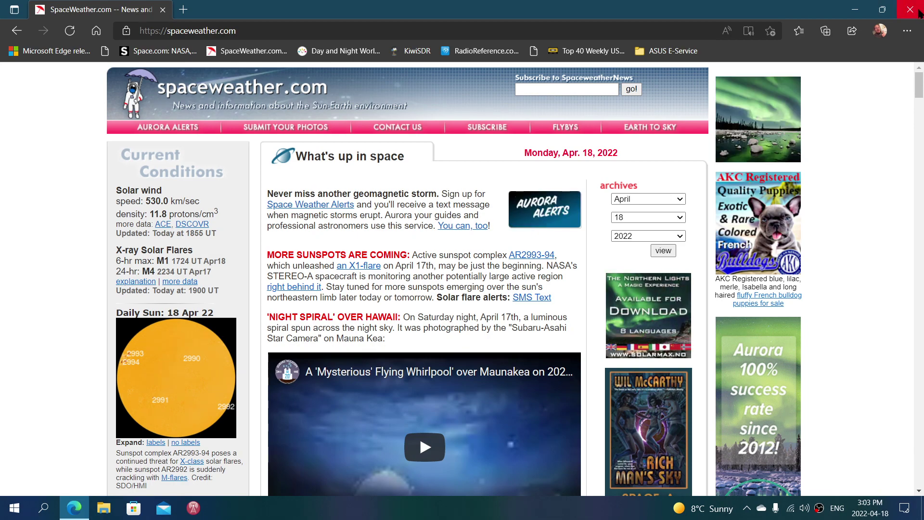
{"action": "left_click", "coordinate": [910, 8]}
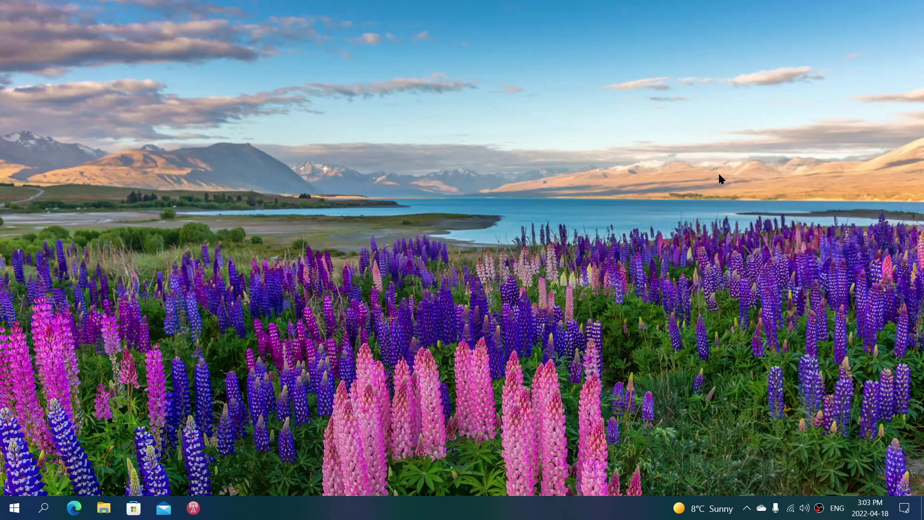